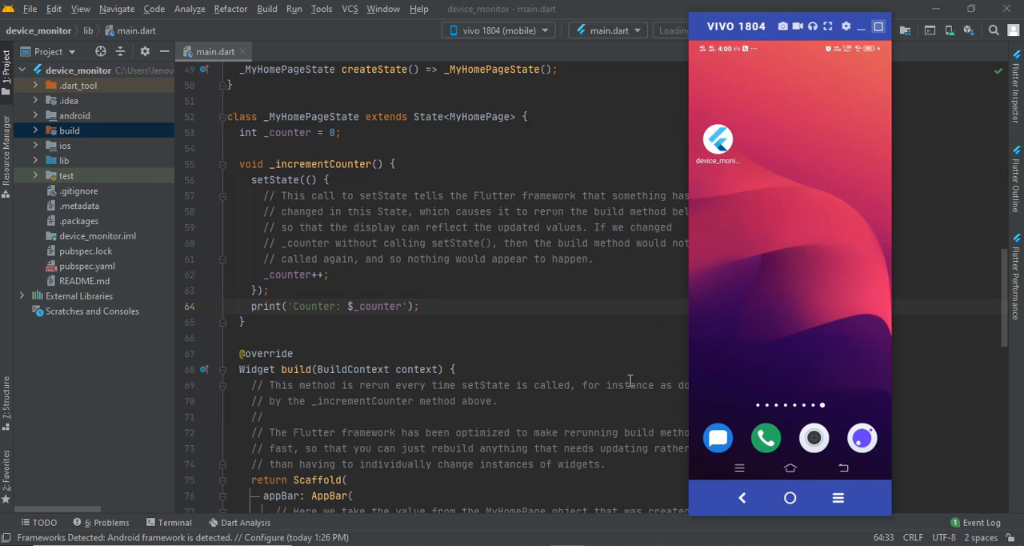
Bring up the mirrored phone window and highlight the print('Counter: $_counter'); statement in main.dart
{"action": "left_click", "coordinate": [980, 523]}
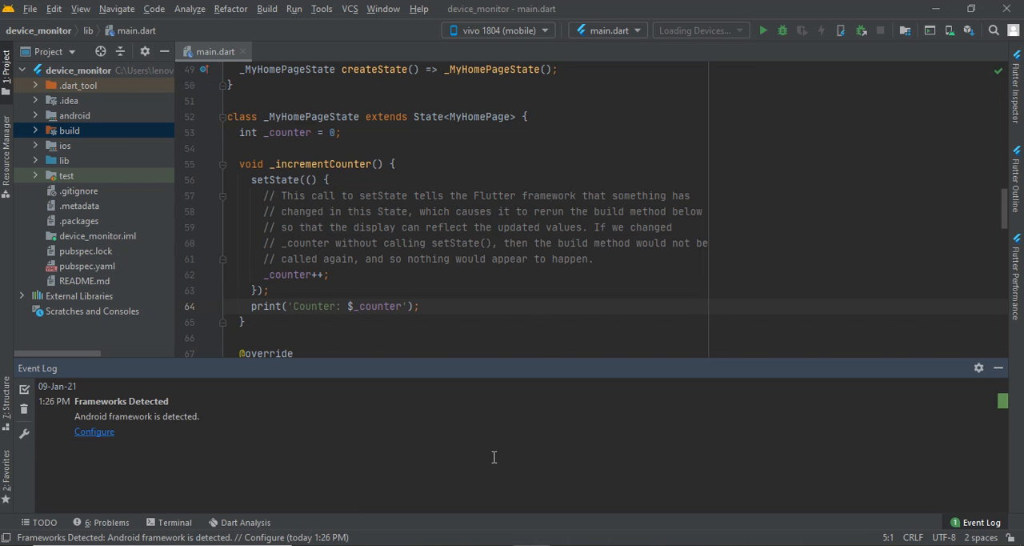
{"action": "left_click", "coordinate": [995, 373]}
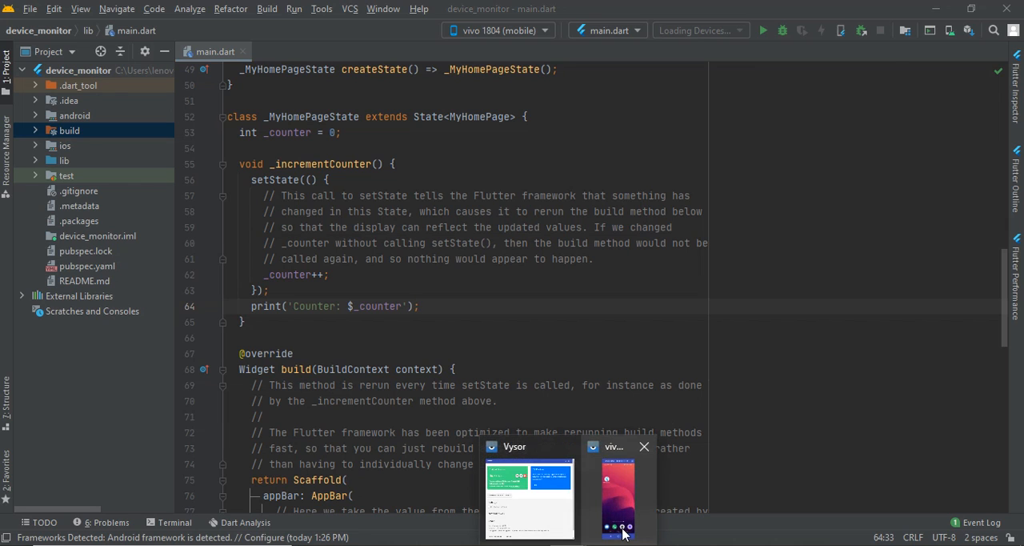
{"action": "left_click", "coordinate": [622, 534]}
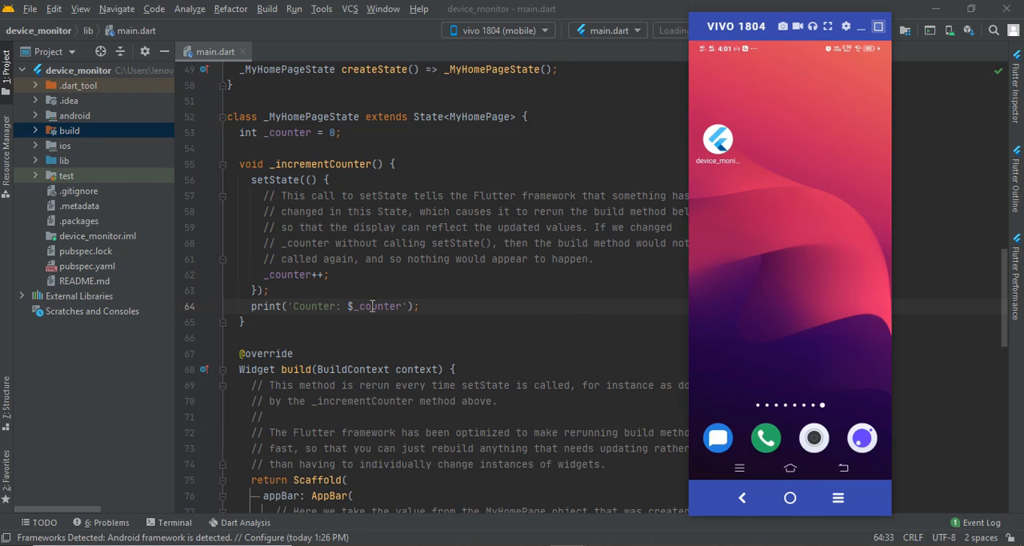
{"action": "left_click_drag", "start_coordinate": [426, 304], "coordinate": [239, 306]}
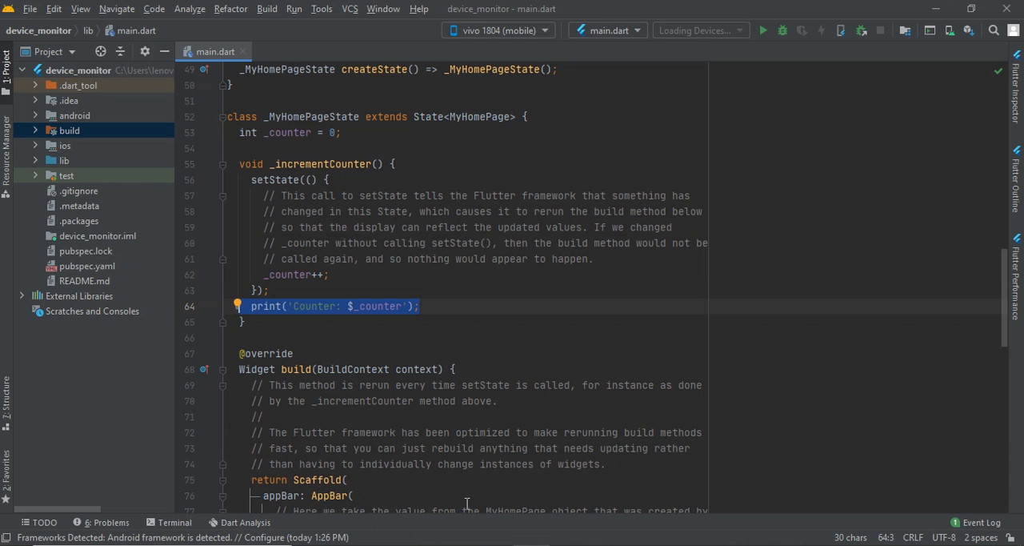
Switch to File Explorer, open the C:\Users\lenovo folder and show its hidden items
{"action": "left_click", "coordinate": [421, 544]}
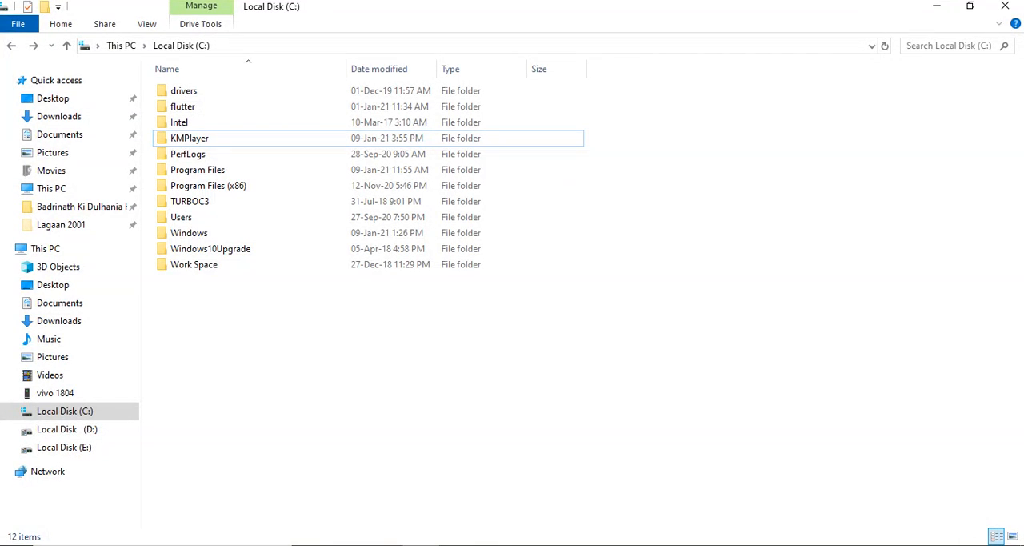
{"action": "left_click", "coordinate": [216, 221]}
{"action": "double_click", "coordinate": [216, 221]}
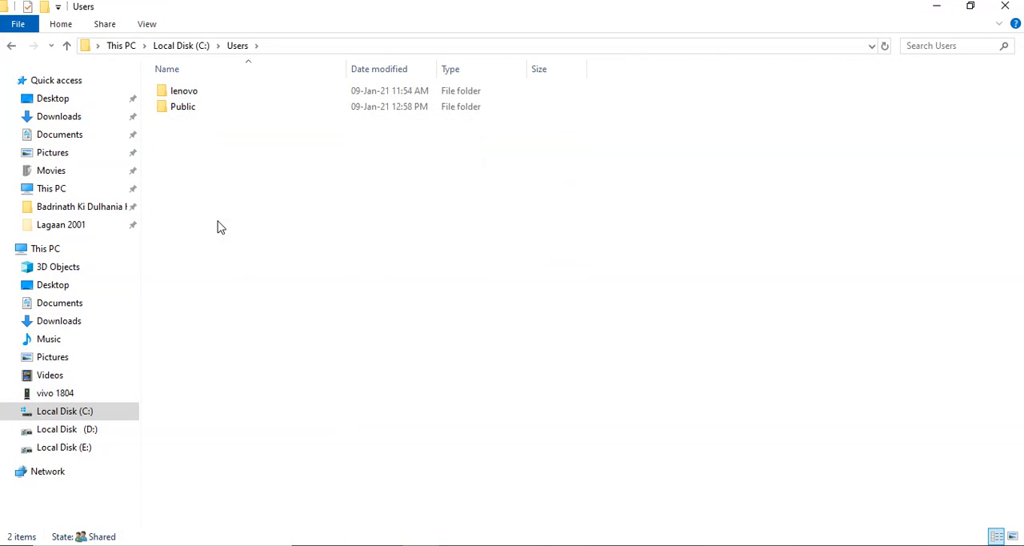
{"action": "double_click", "coordinate": [214, 94]}
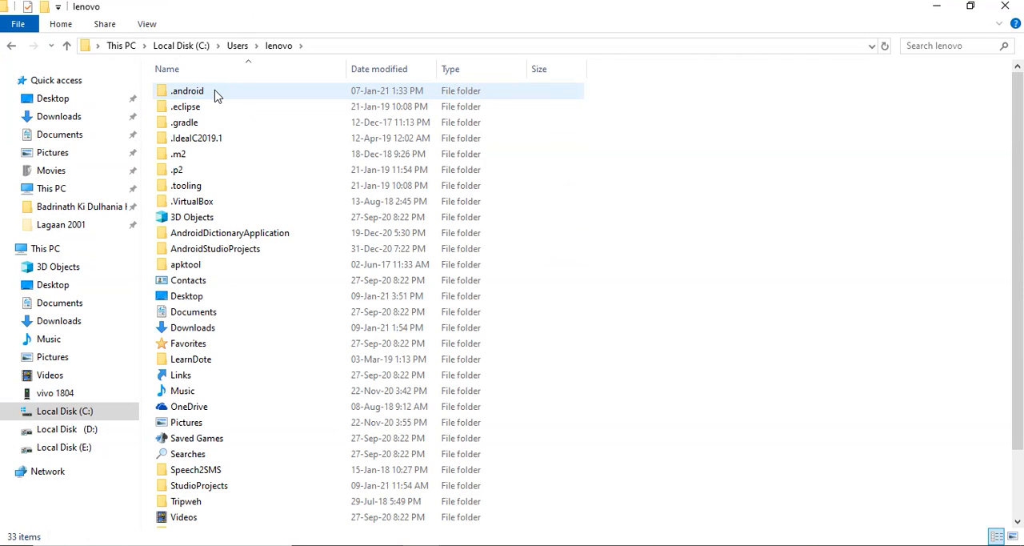
{"action": "left_click", "coordinate": [147, 25]}
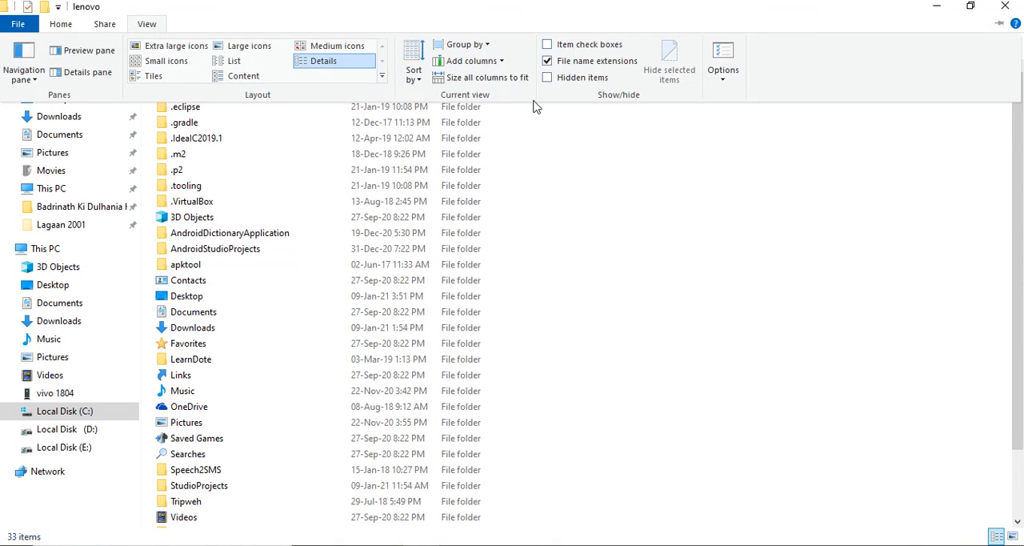
{"action": "left_click", "coordinate": [574, 82]}
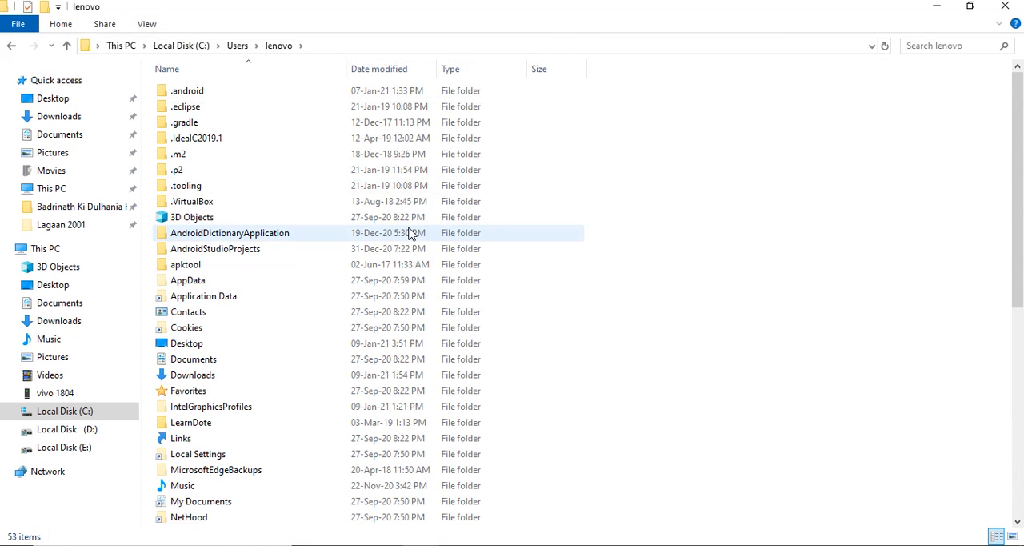
Open the AppData\Local\Android\sdk\tools folder inside the user folder
{"action": "left_click", "coordinate": [217, 281]}
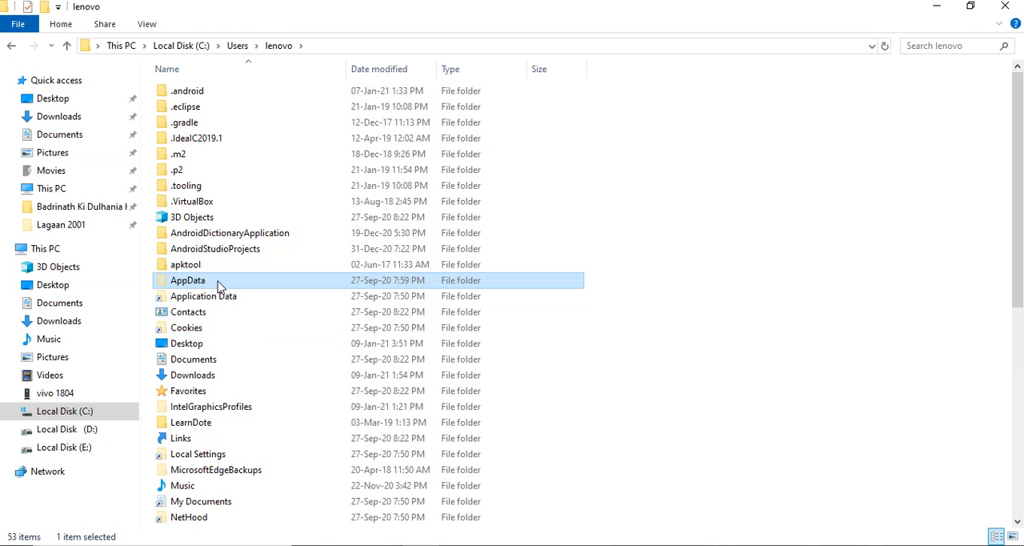
{"action": "double_click", "coordinate": [218, 285]}
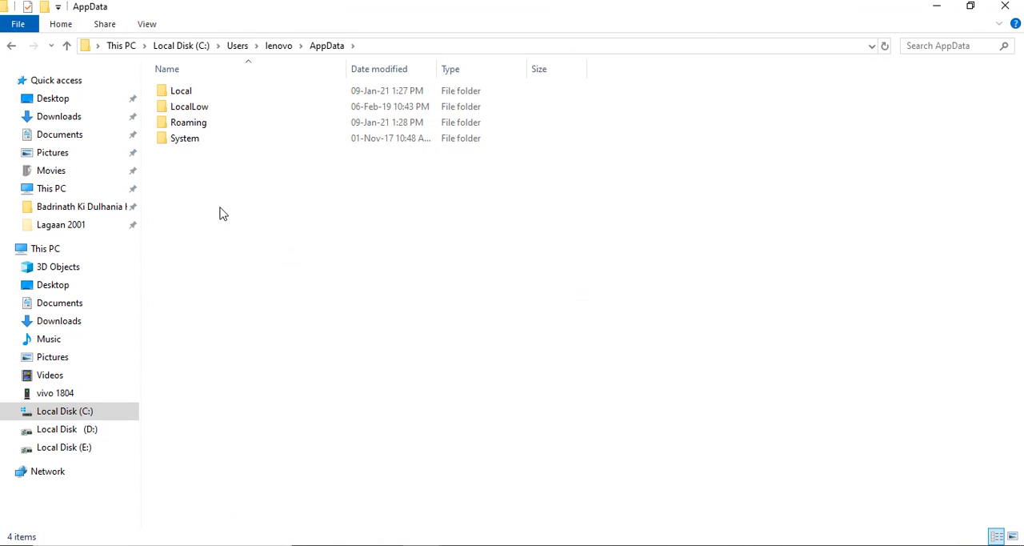
{"action": "double_click", "coordinate": [231, 94]}
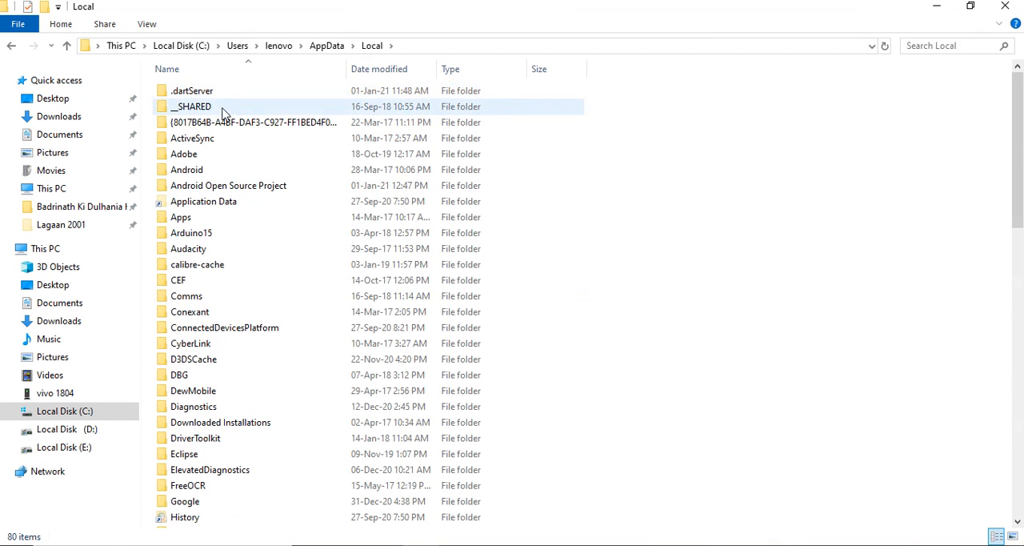
{"action": "scroll", "coordinate": [208, 294], "scroll_direction": "down", "scroll_amount": 3}
{"action": "scroll", "coordinate": [206, 293], "scroll_direction": "up", "scroll_amount": 3}
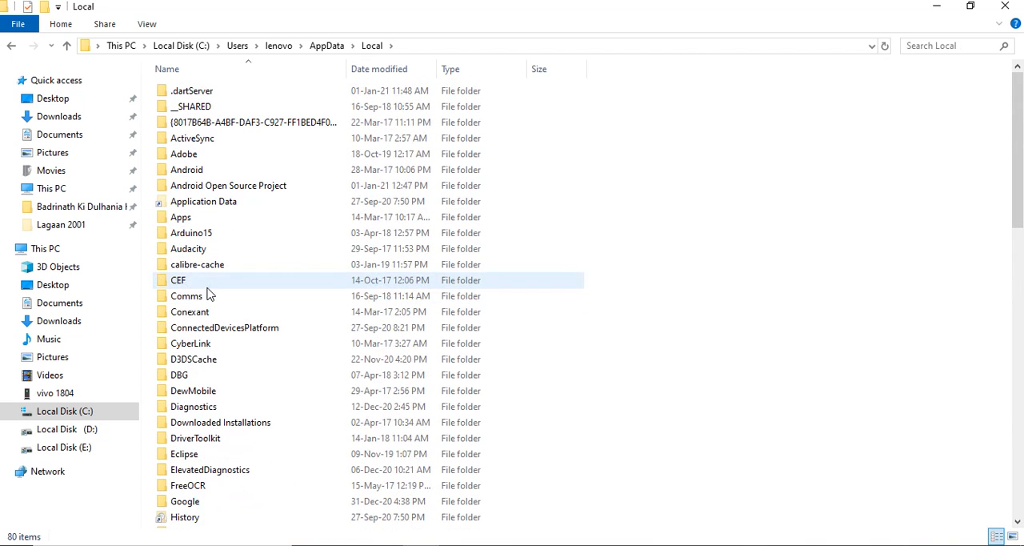
{"action": "left_click", "coordinate": [266, 176]}
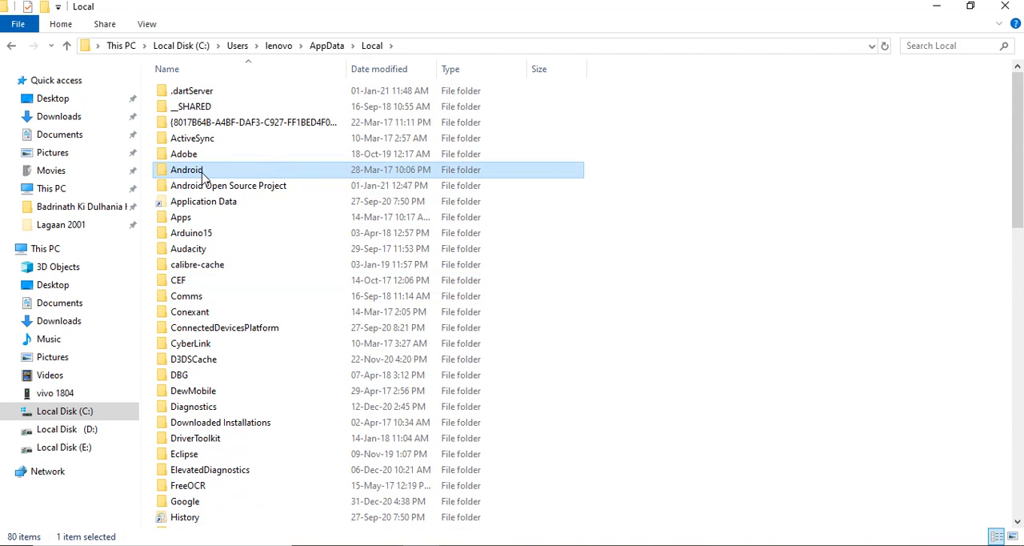
{"action": "double_click", "coordinate": [203, 171]}
{"action": "double_click", "coordinate": [209, 92]}
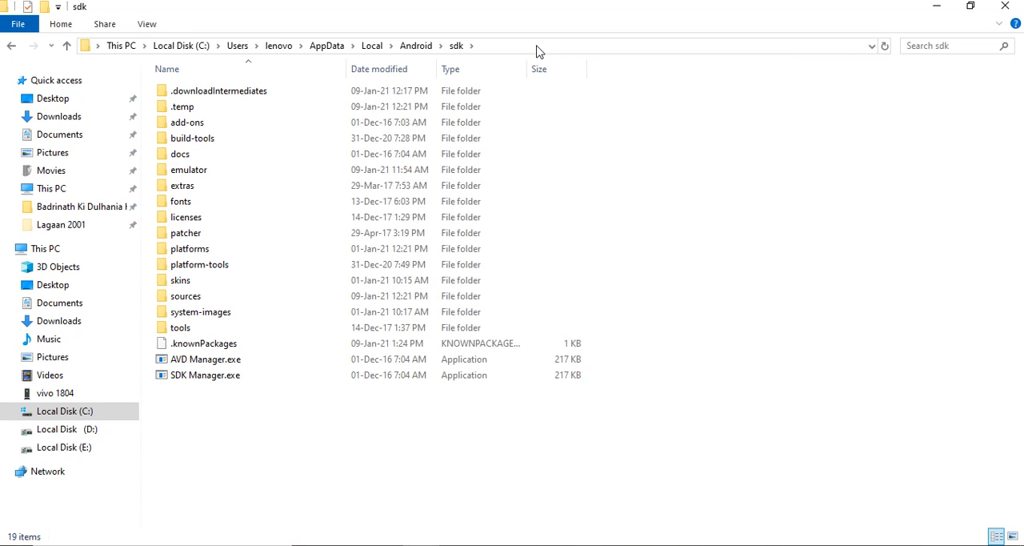
{"action": "double_click", "coordinate": [205, 330]}
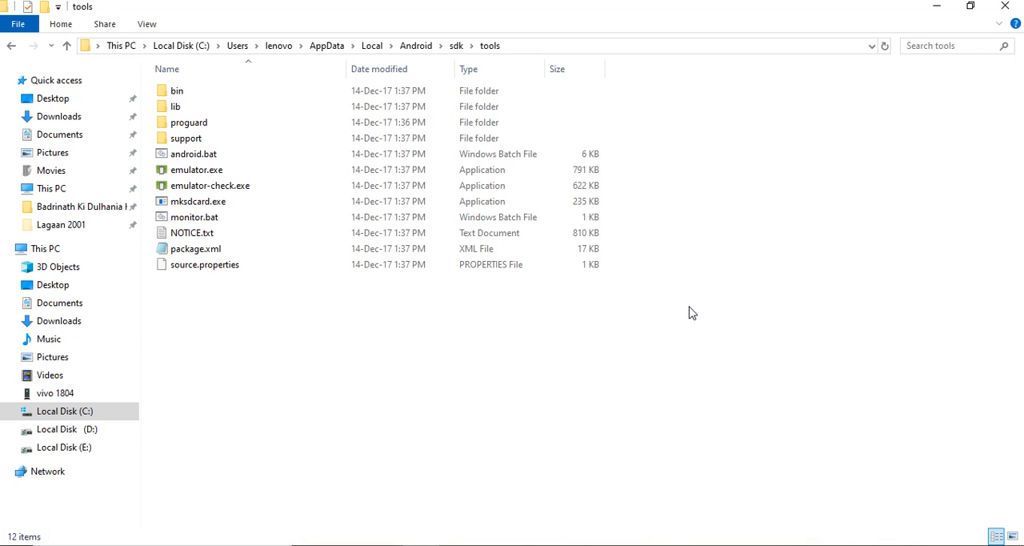
Open a Command Prompt in the tools folder and run monitor to launch Android Device Monitor
{"action": "left_click", "coordinate": [585, 48]}
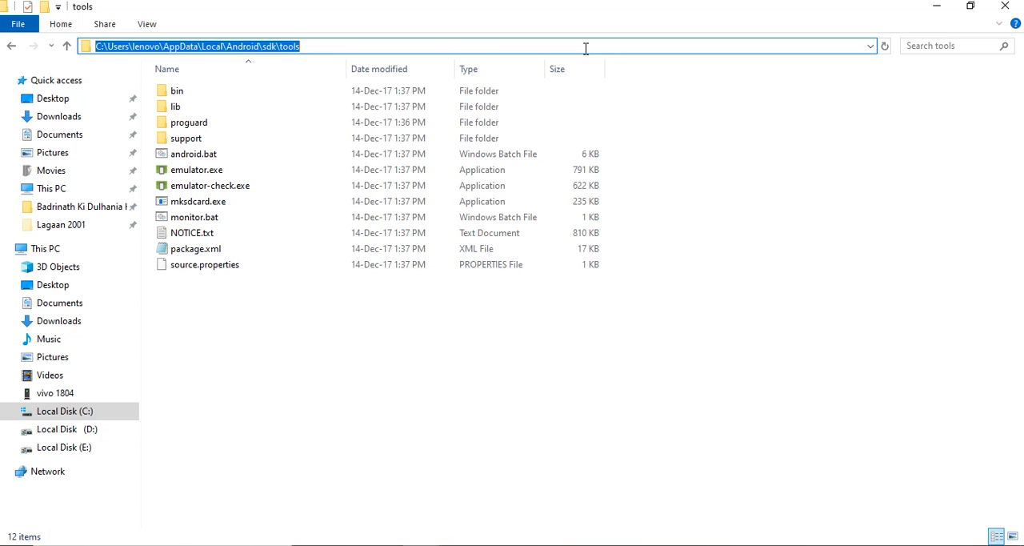
{"action": "type", "text": "cmd"}
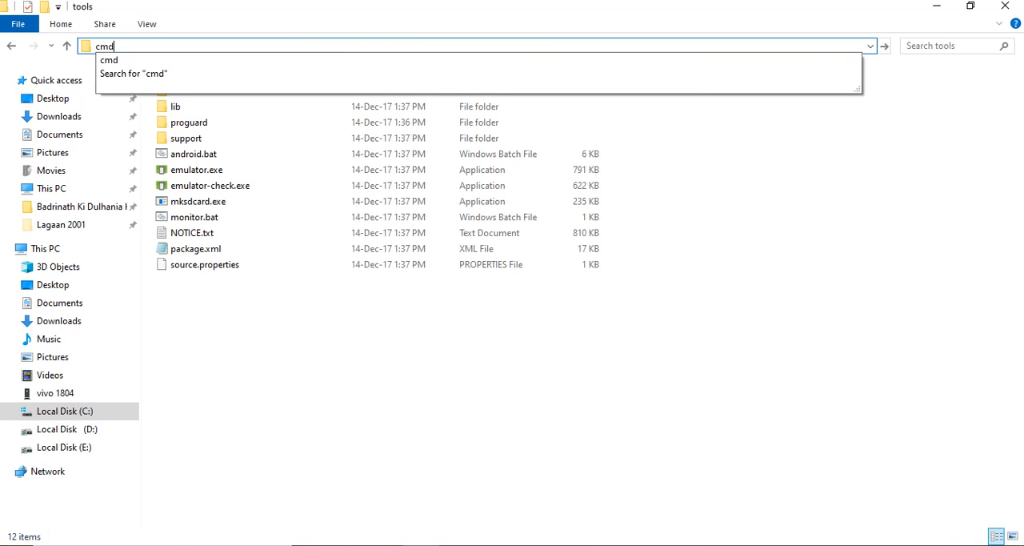
{"action": "key", "text": "Return"}
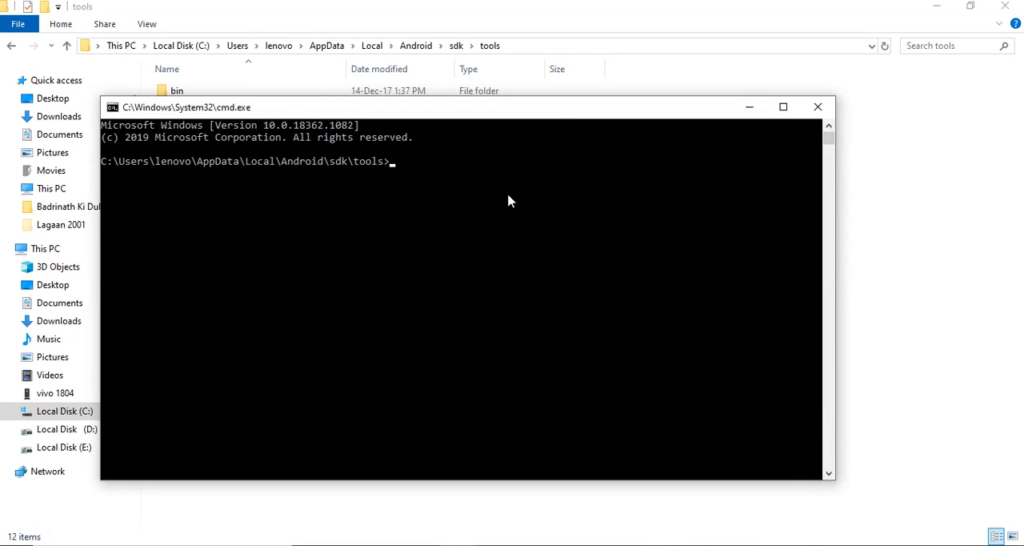
{"action": "type", "text": "monitor"}
{"action": "key", "text": "Return"}
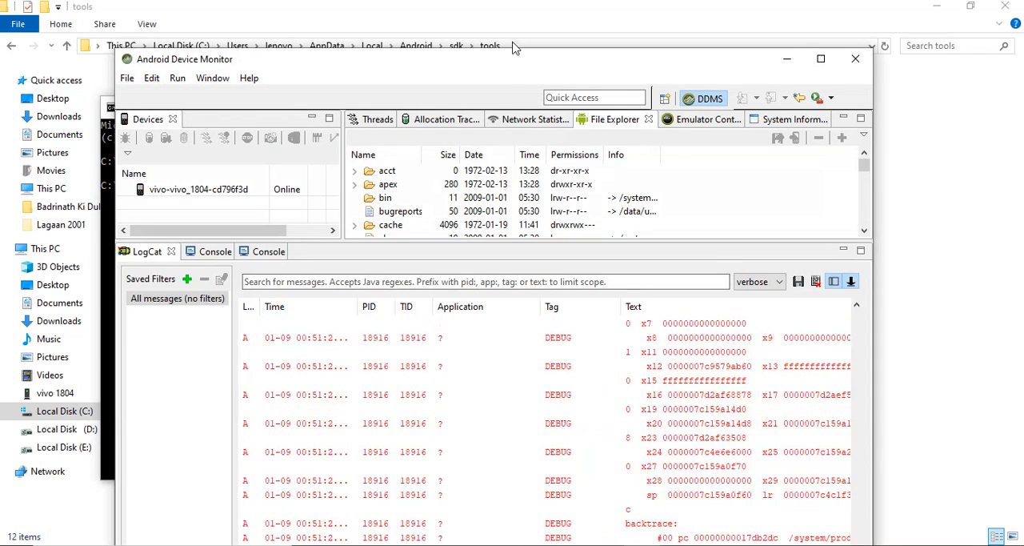
{"action": "left_click_drag", "start_coordinate": [507, 63], "coordinate": [507, 21]}
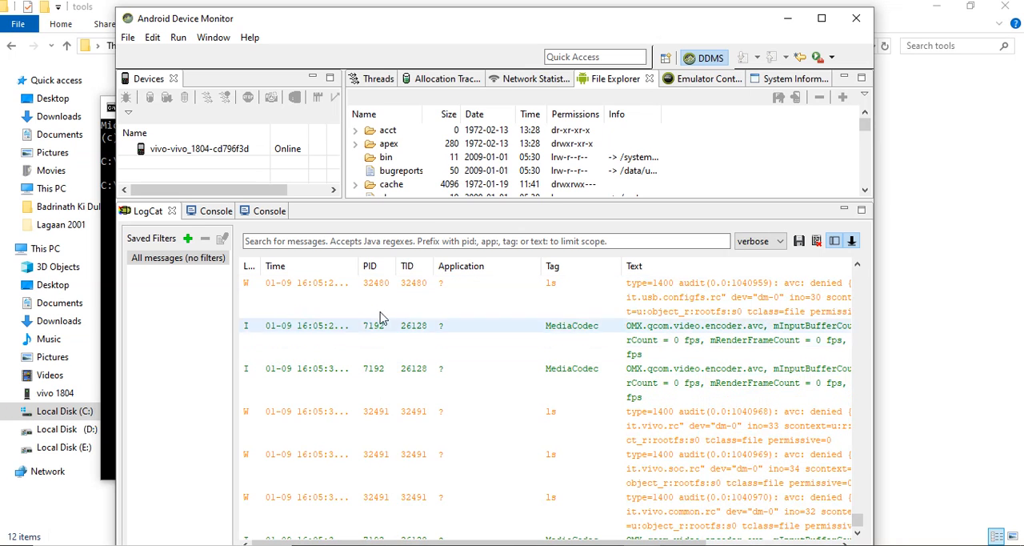
Add a LogCat filter named flutter that matches the log tag flutter
{"action": "left_click", "coordinate": [188, 239]}
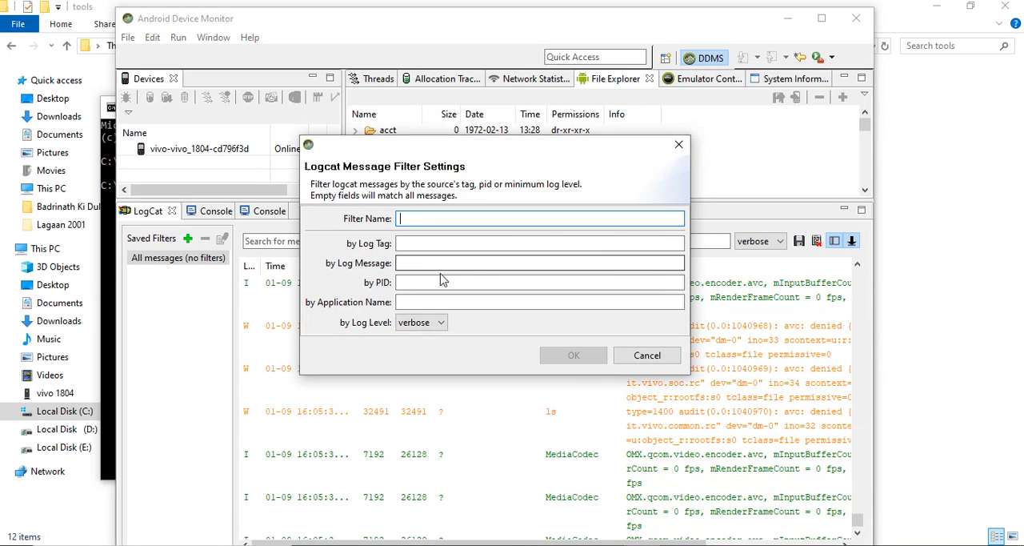
{"action": "left_click", "coordinate": [428, 244]}
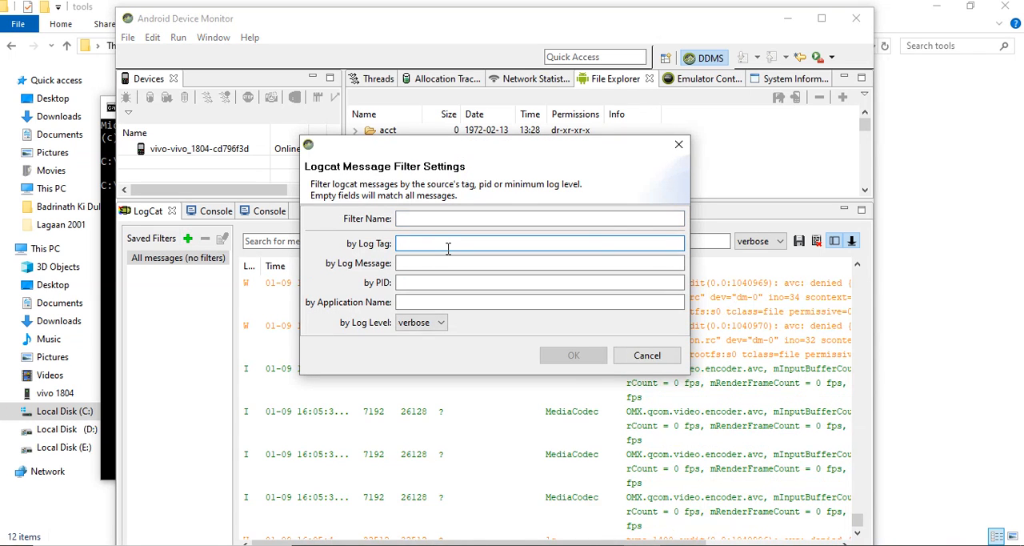
{"action": "type", "text": "flu"}
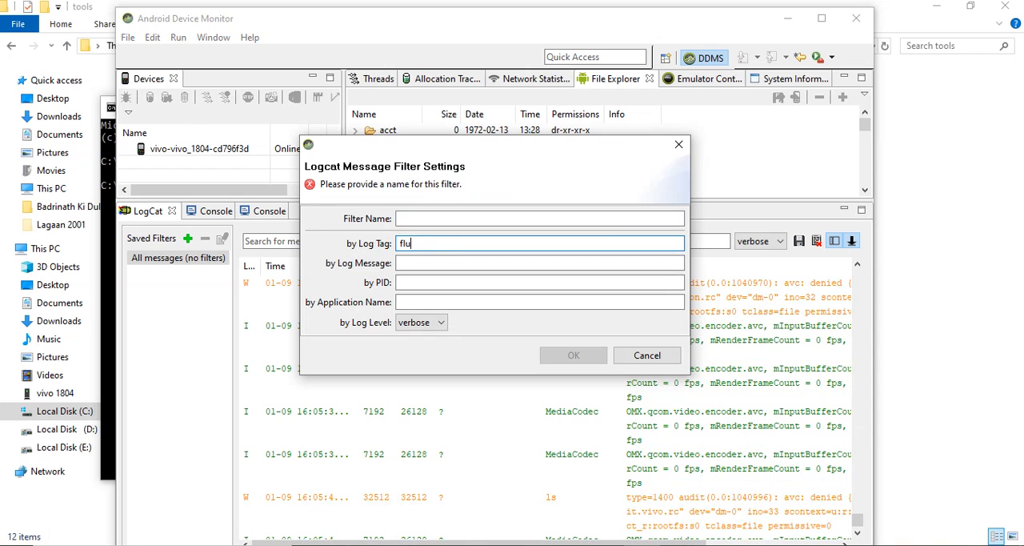
{"action": "type", "text": "tter"}
{"action": "left_click", "coordinate": [448, 218]}
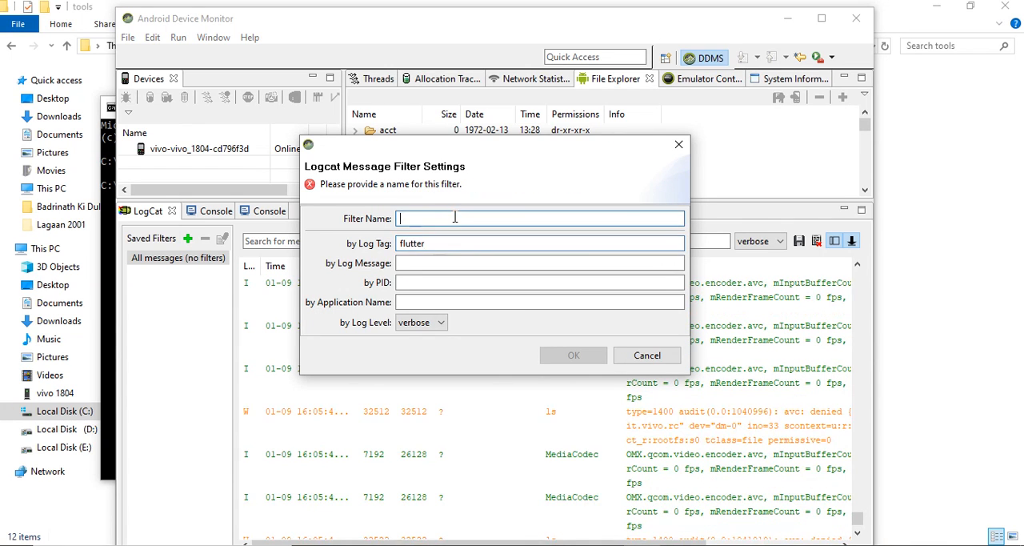
{"action": "type", "text": "flutter"}
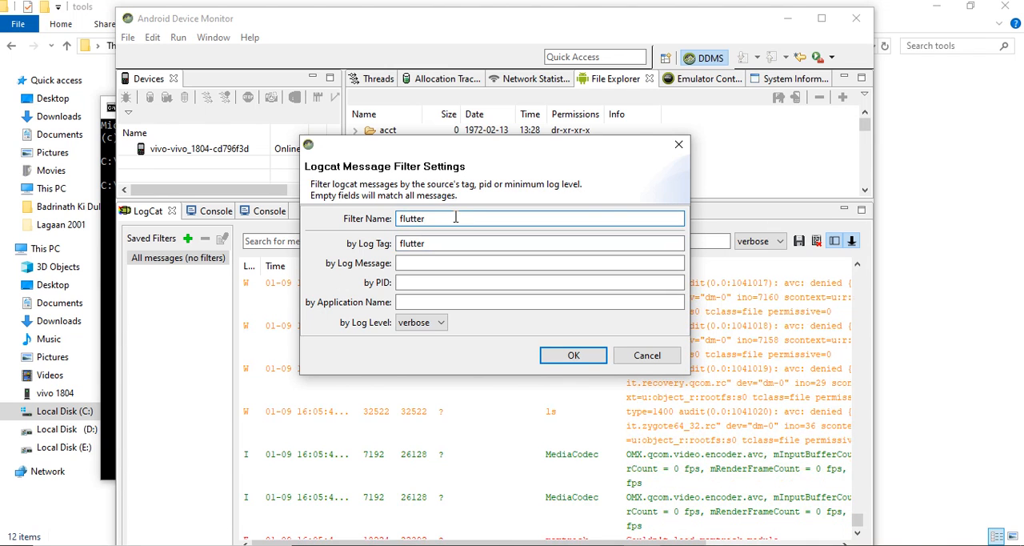
{"action": "left_click", "coordinate": [573, 357]}
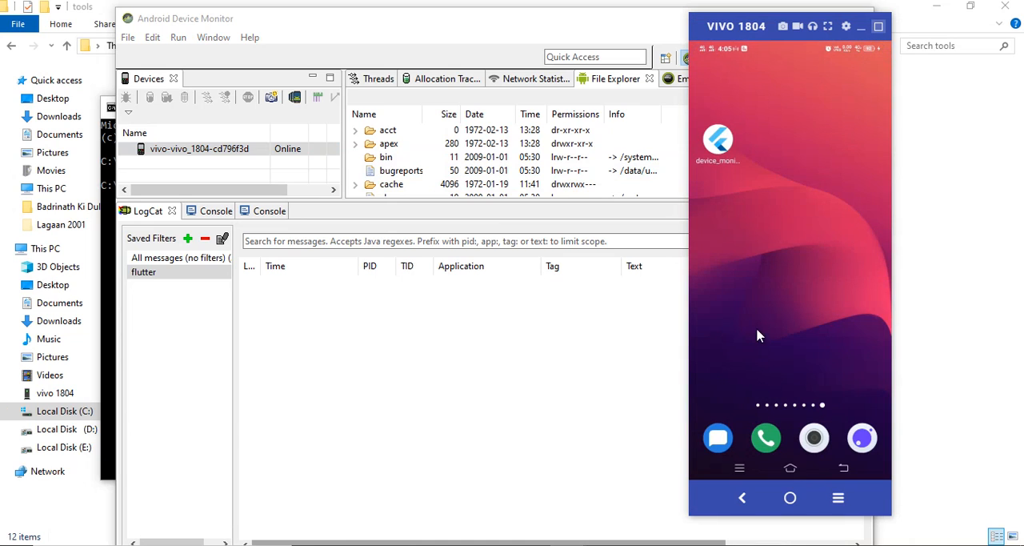
Launch the device_monitor app on the mirrored phone and increment its counter five times to produce log messages
{"action": "left_click", "coordinate": [723, 142]}
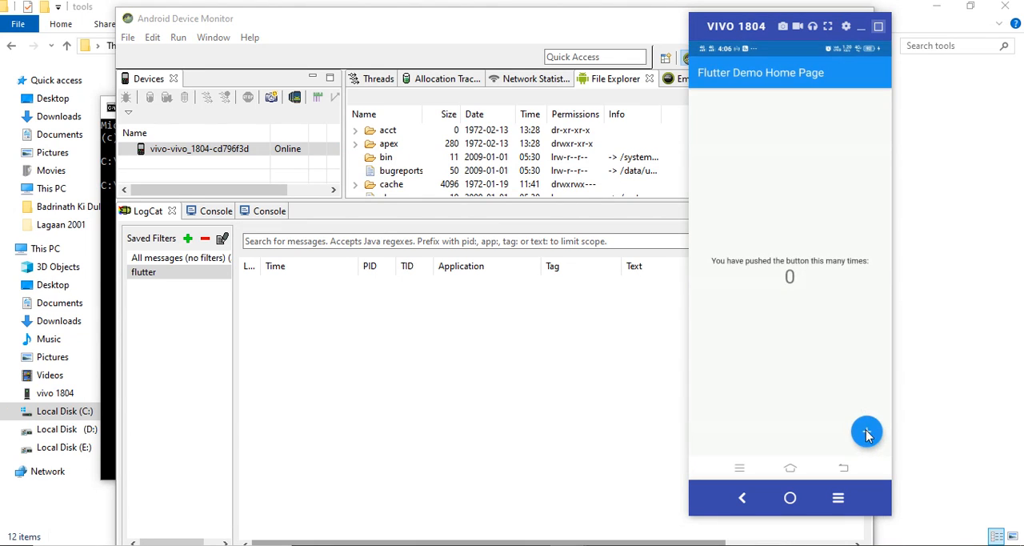
{"action": "left_click", "coordinate": [866, 432]}
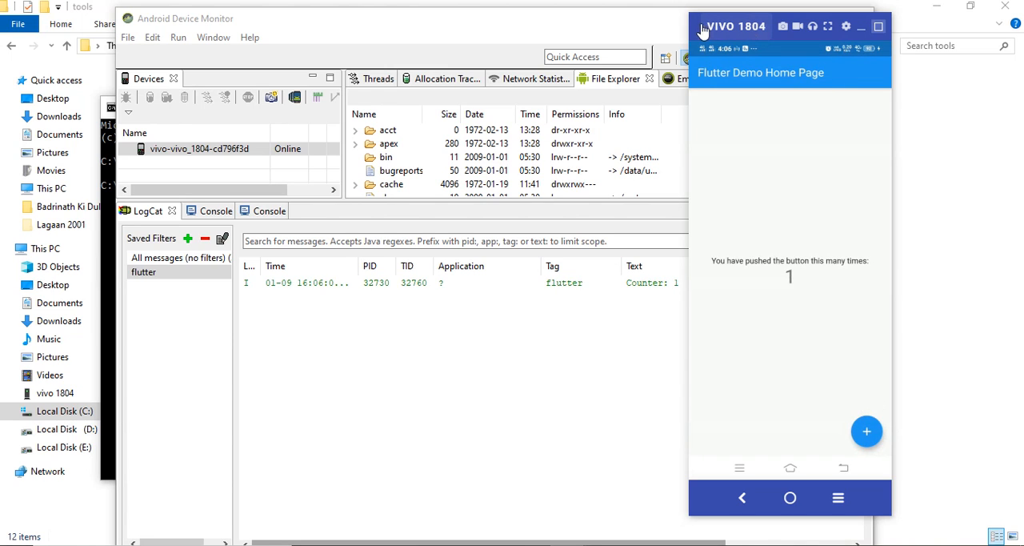
{"action": "left_click_drag", "start_coordinate": [760, 30], "coordinate": [813, 21]}
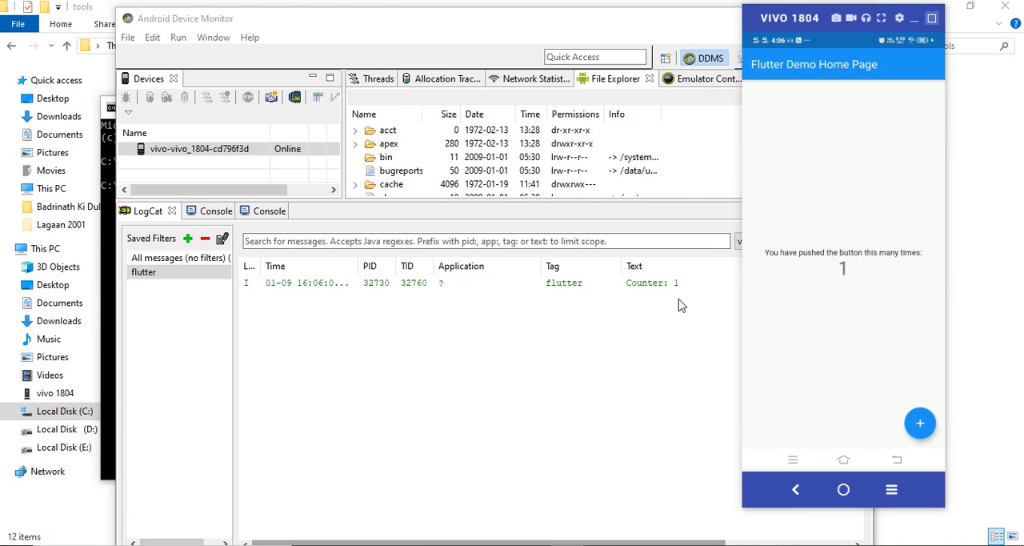
{"action": "left_click", "coordinate": [921, 423]}
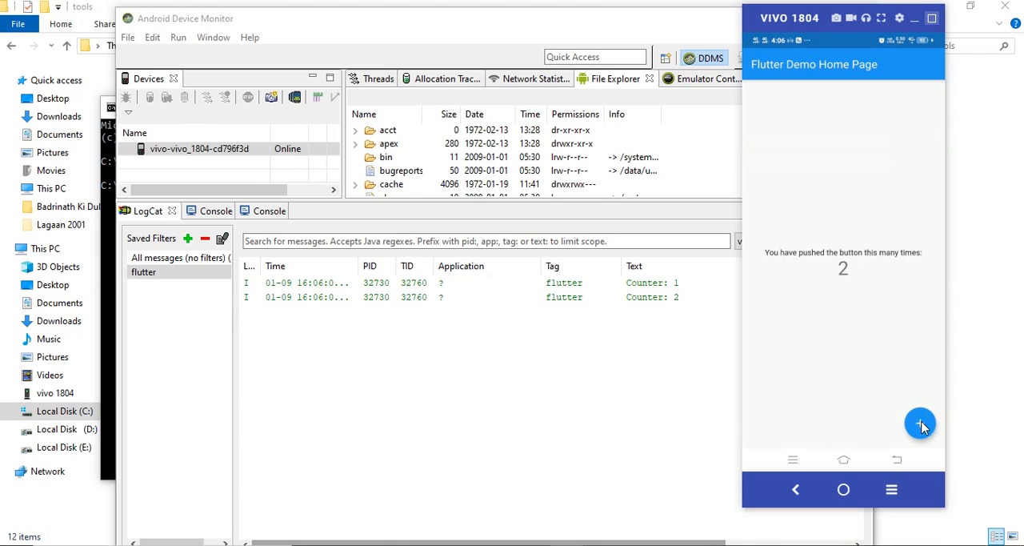
{"action": "left_click", "coordinate": [920, 425]}
{"action": "left_click", "coordinate": [919, 424]}
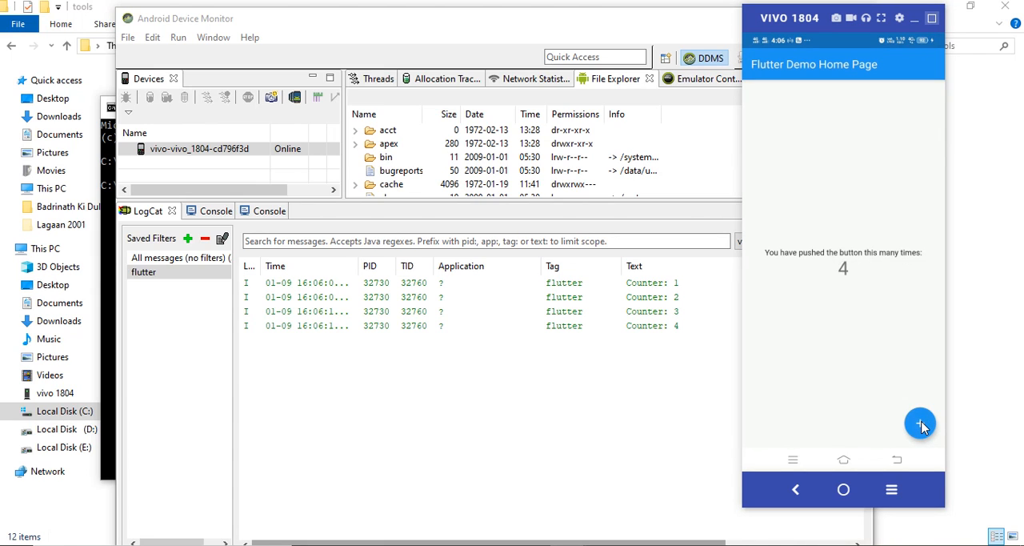
{"action": "left_click", "coordinate": [917, 423]}
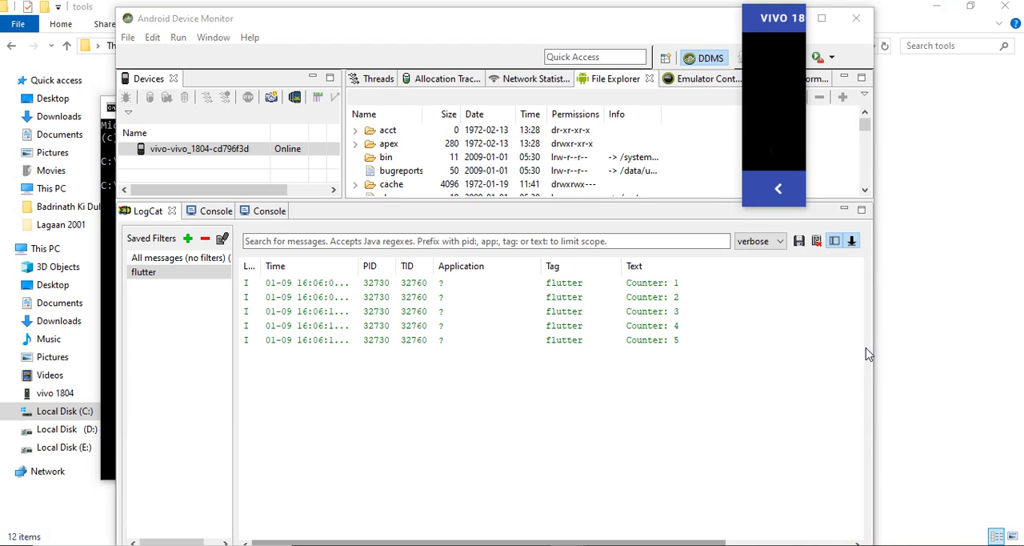
Minimize the Android Device Monitor window and return to the Command Prompt
{"action": "left_click", "coordinate": [652, 36]}
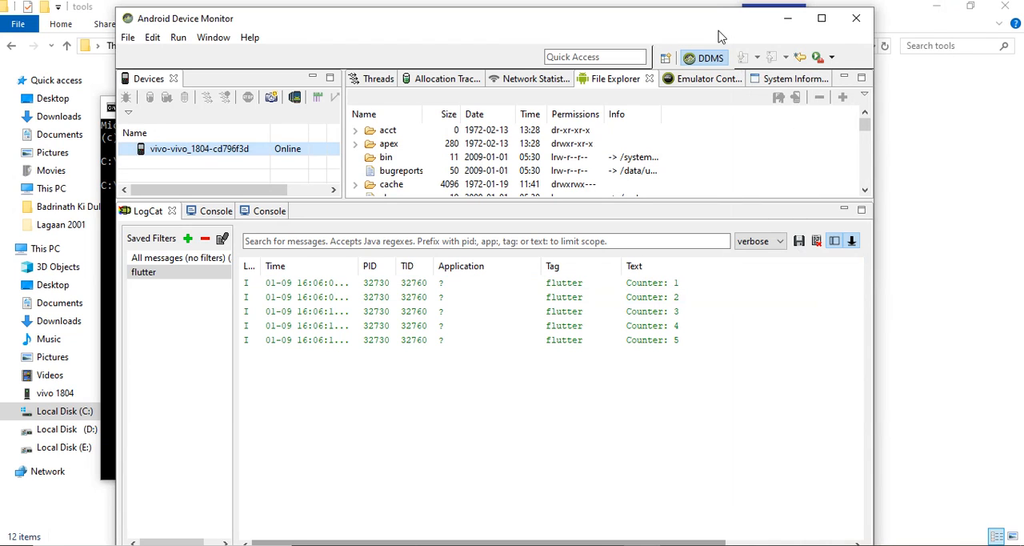
{"action": "left_click", "coordinate": [784, 20]}
{"action": "left_click", "coordinate": [712, 107]}
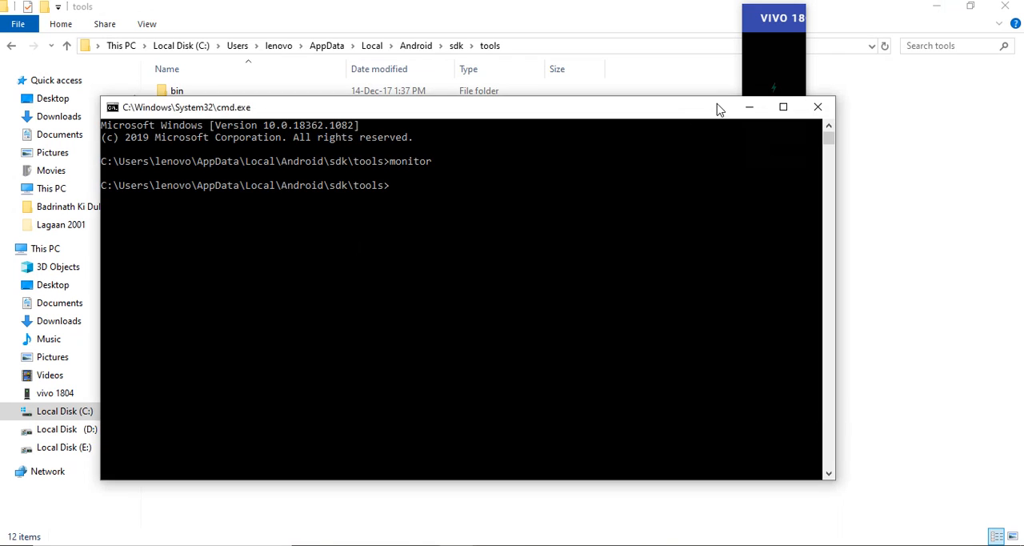
Close the Command Prompt and copy the path C:\Windows\System32\cmd.exe from the tools folder's address field
{"action": "left_click", "coordinate": [817, 108]}
{"action": "left_click", "coordinate": [546, 47]}
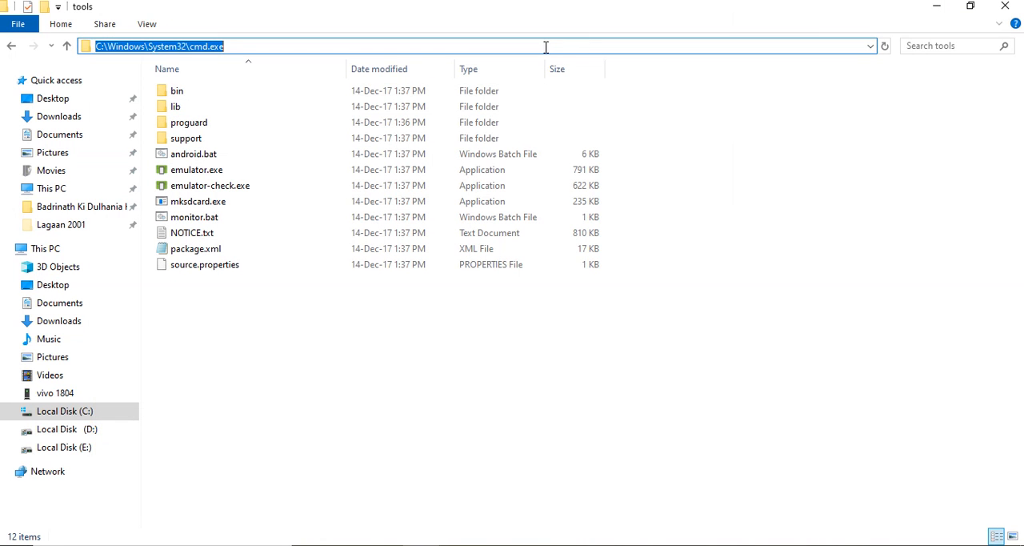
{"action": "right_click", "coordinate": [484, 47]}
{"action": "left_click", "coordinate": [535, 99]}
Search Windows for the system environment variables settings, open the Environment Variables dialog and select Path among the system variables
{"action": "left_click", "coordinate": [30, 544]}
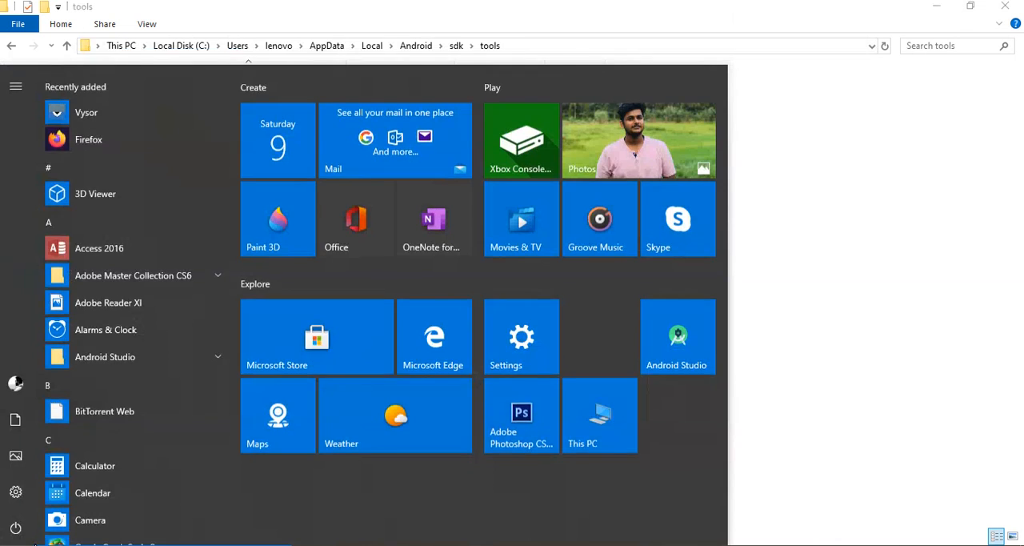
{"action": "type", "text": "enviro"}
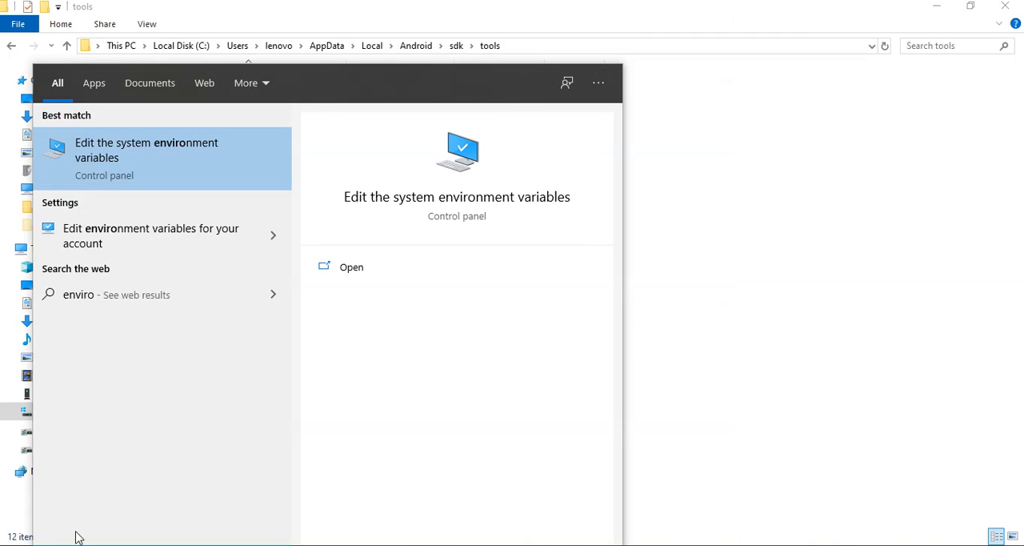
{"action": "left_click", "coordinate": [217, 148]}
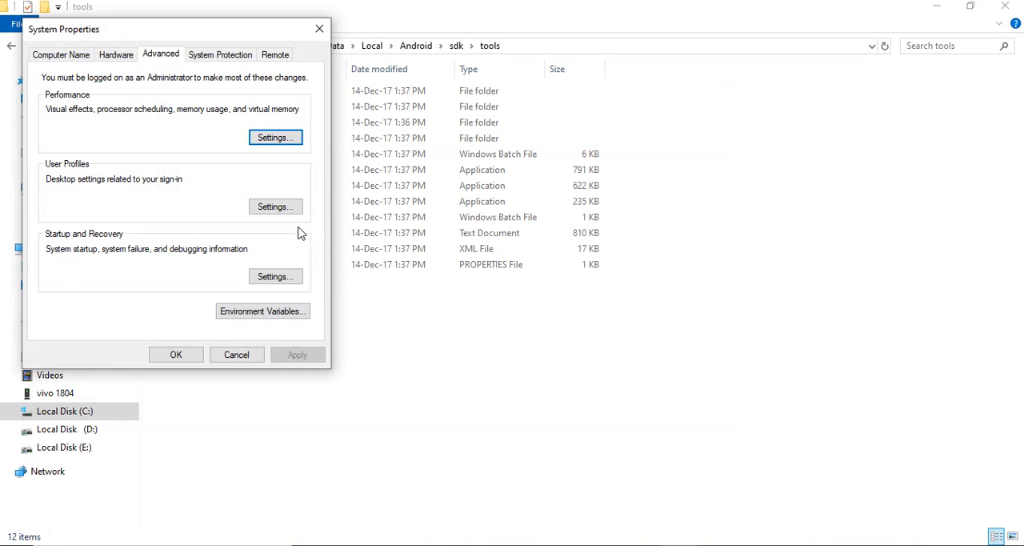
{"action": "left_click", "coordinate": [268, 321]}
{"action": "left_click", "coordinate": [414, 343]}
{"action": "key", "text": "p"}
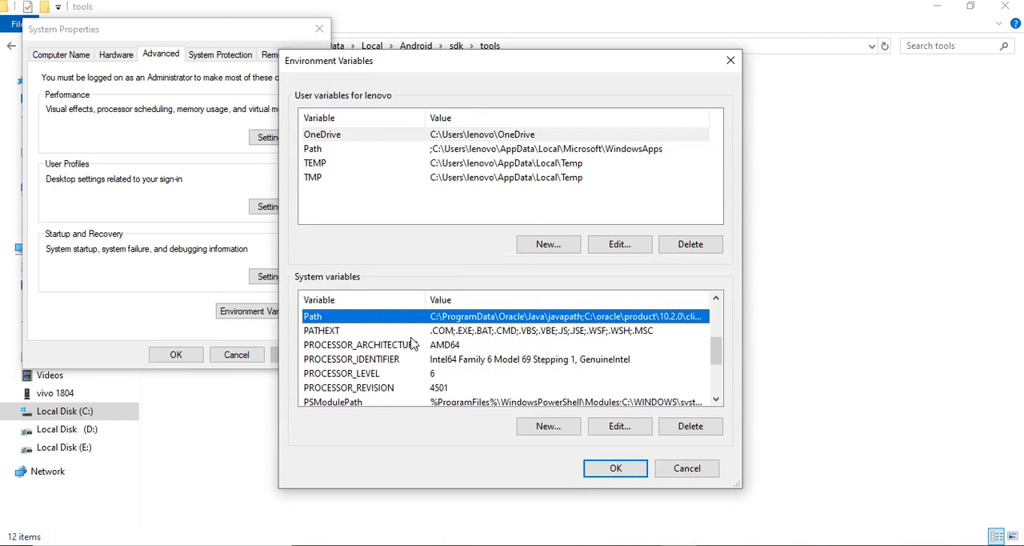
Open the system Path variable for editing and add a new entry with the copied path C:\Windows\System32\cmd.exe
{"action": "double_click", "coordinate": [525, 316]}
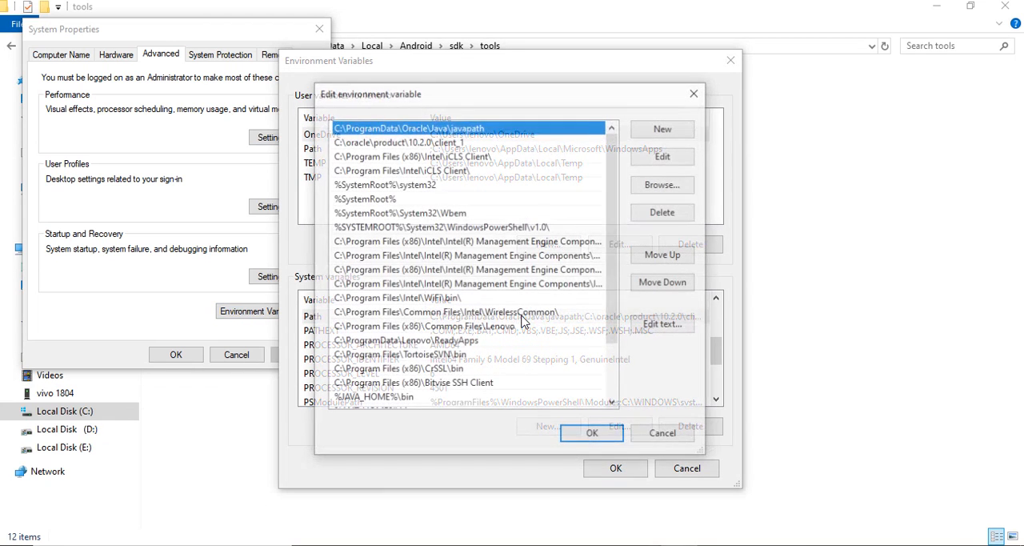
{"action": "left_click", "coordinate": [664, 128]}
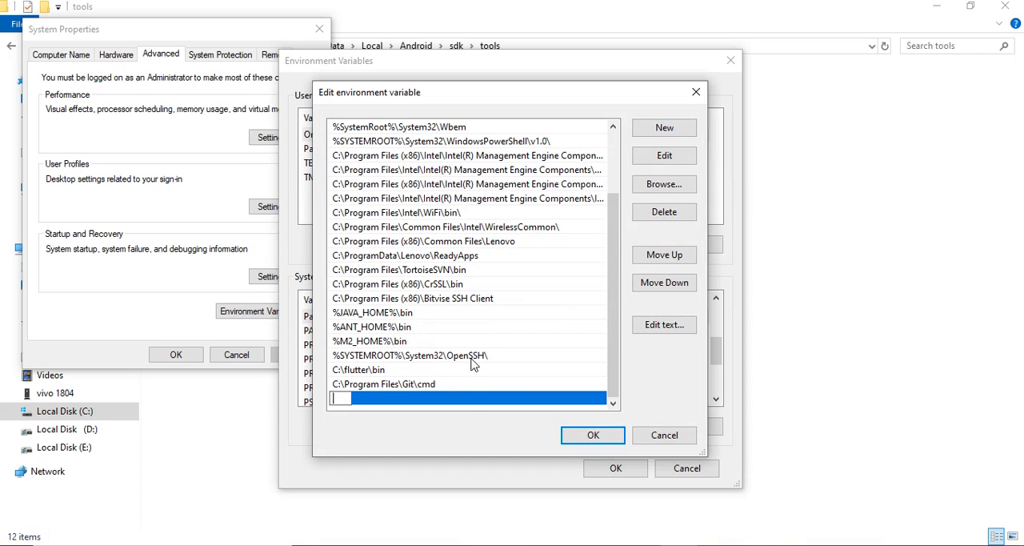
{"action": "key", "text": "ctrl+v"}
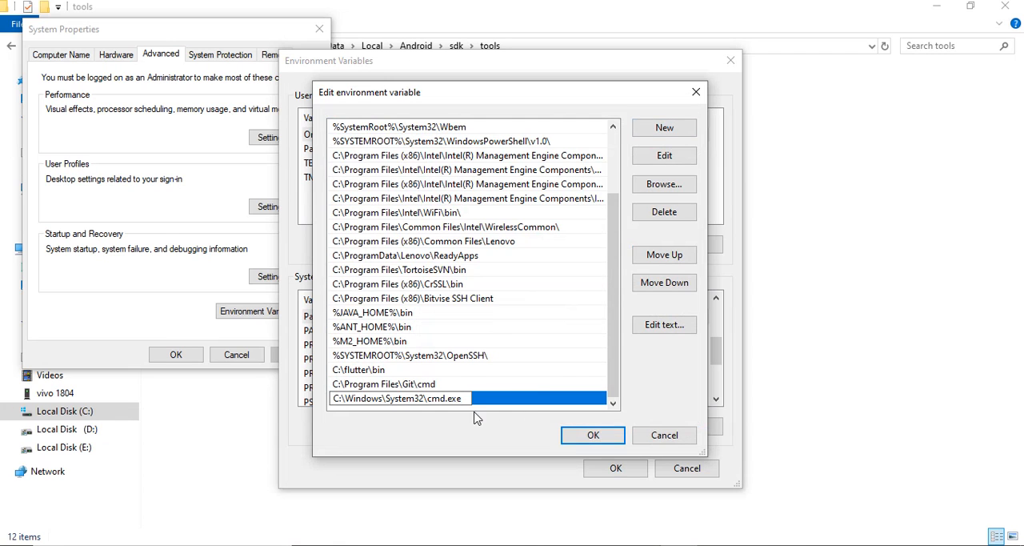
Return to File Explorer and copy the full path of the Android sdk tools folder
{"action": "left_click", "coordinate": [418, 544]}
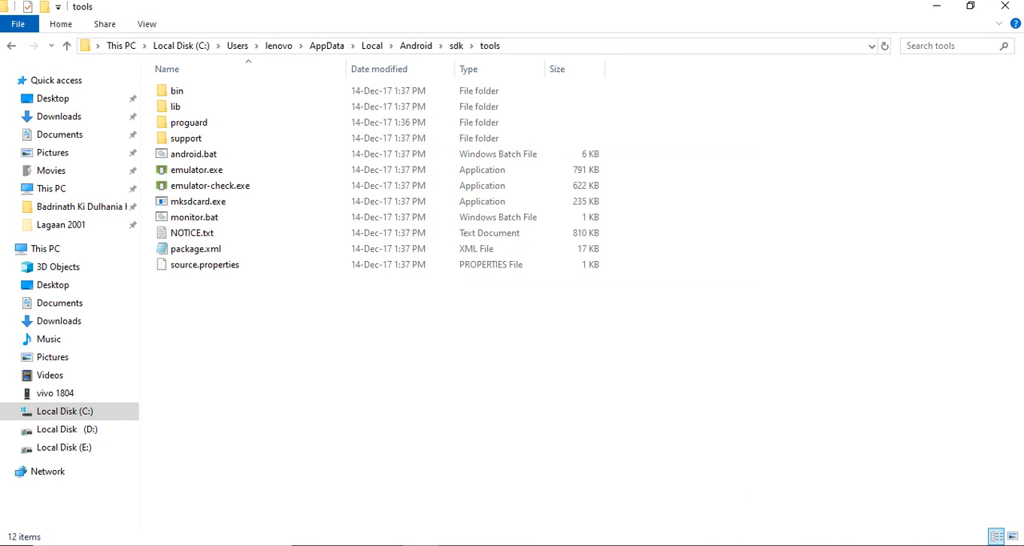
{"action": "left_click", "coordinate": [606, 45]}
{"action": "left_click", "coordinate": [478, 400]}
{"action": "left_click", "coordinate": [544, 48]}
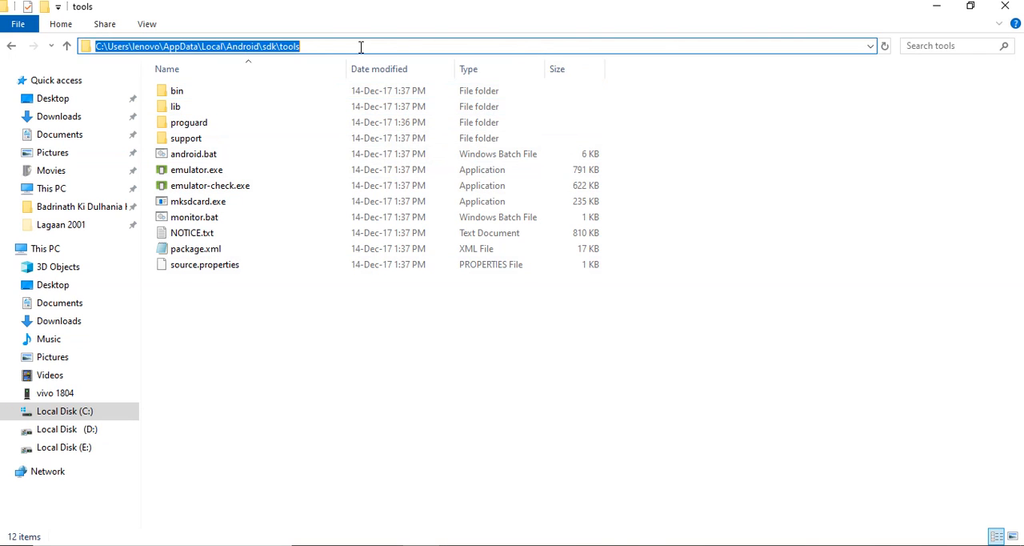
{"action": "right_click", "coordinate": [292, 48]}
{"action": "left_click", "coordinate": [352, 98]}
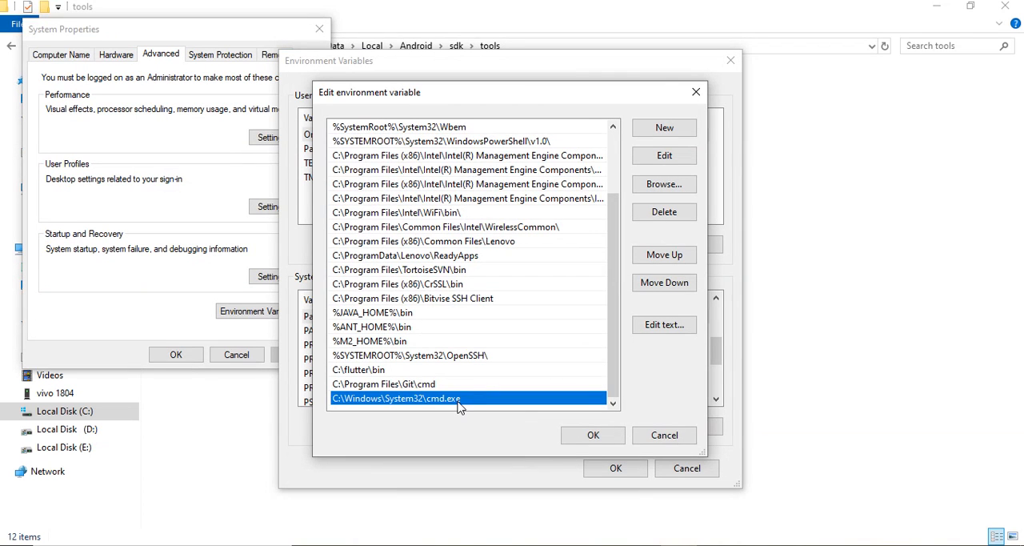
Replace the new Path entry with C:\Users\lenovo\AppData\Local\Android\sdk\tools and save the environment variables
{"action": "double_click", "coordinate": [459, 399]}
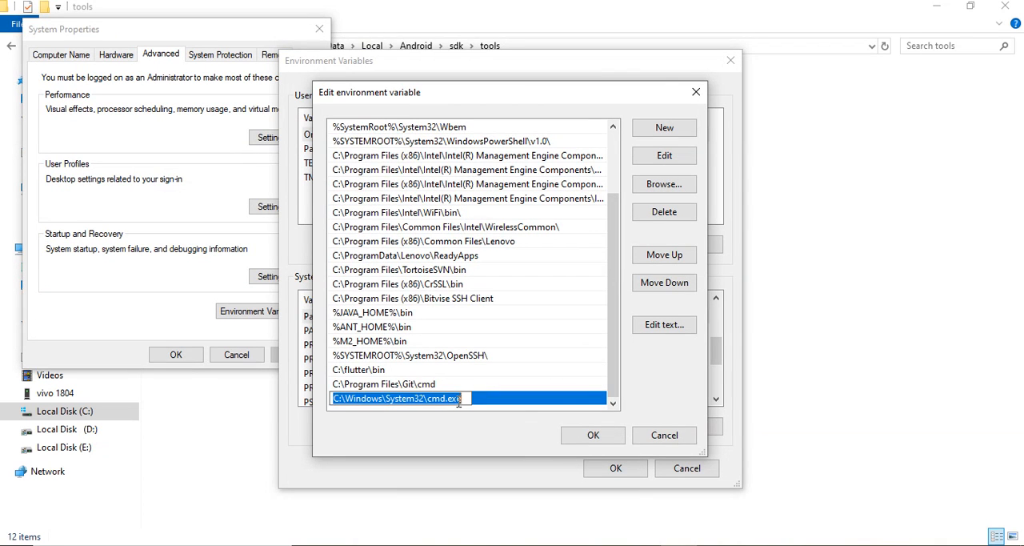
{"action": "key", "text": "ctrl+v"}
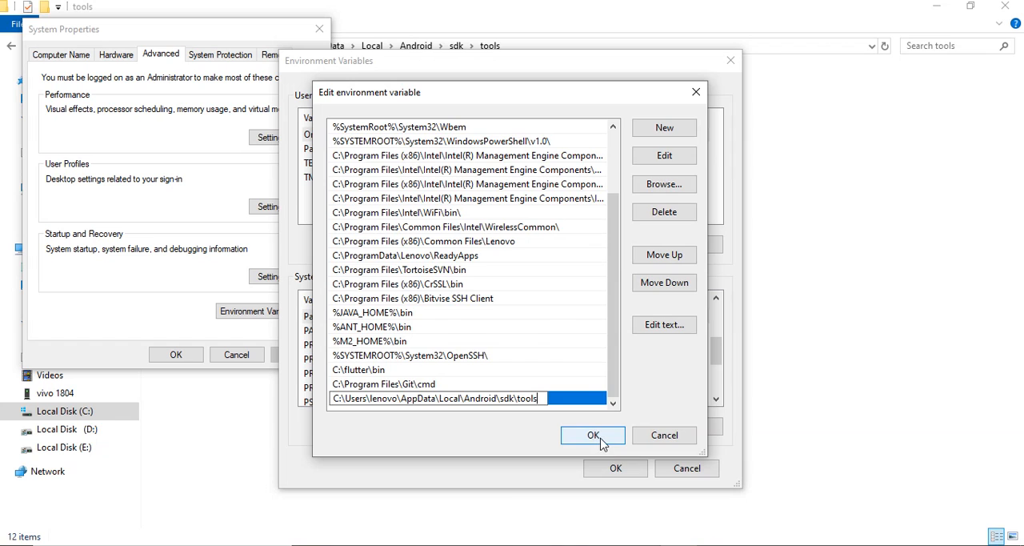
{"action": "left_click", "coordinate": [593, 436]}
{"action": "left_click", "coordinate": [605, 471]}
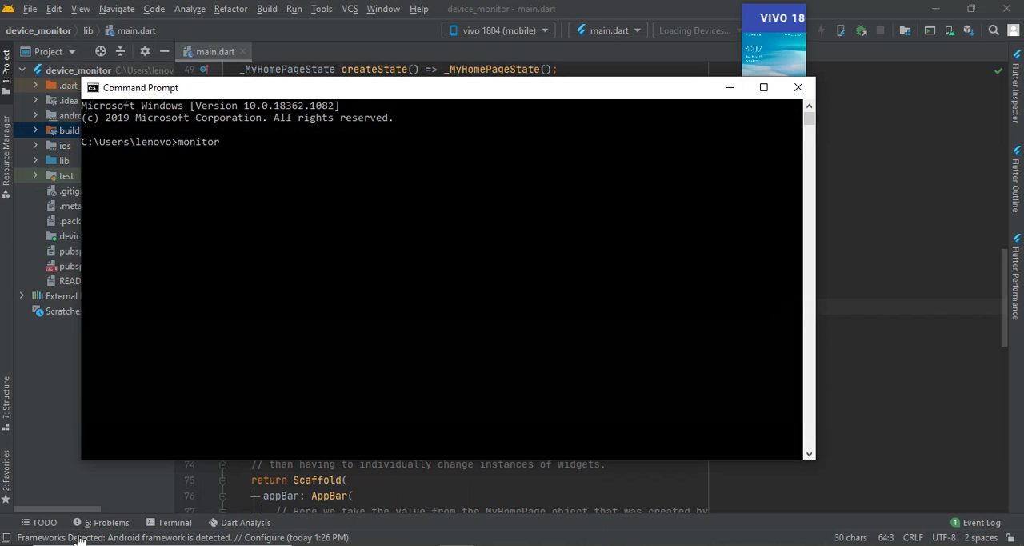
Run monitor from a new Command Prompt in the user's home folder
{"action": "key", "text": "Return"}
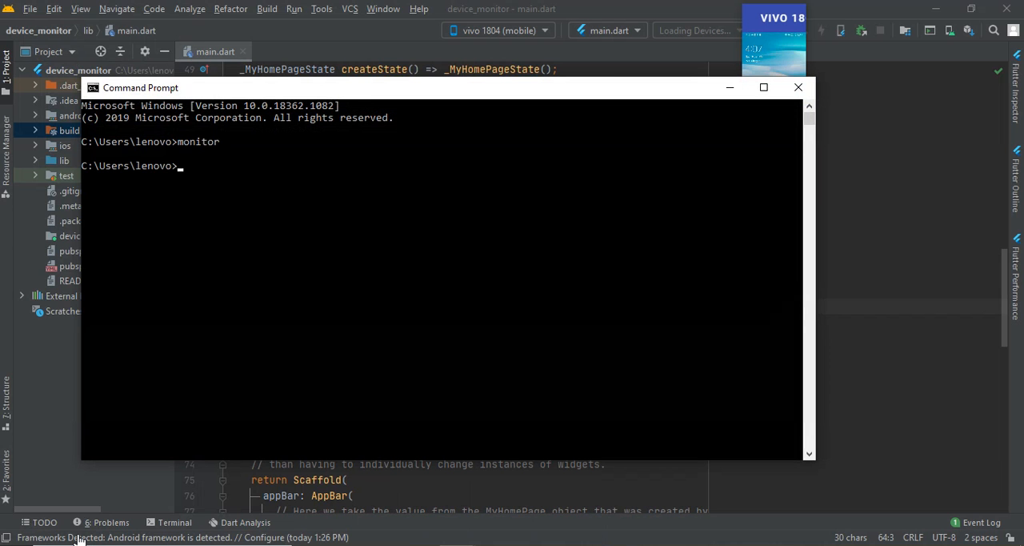